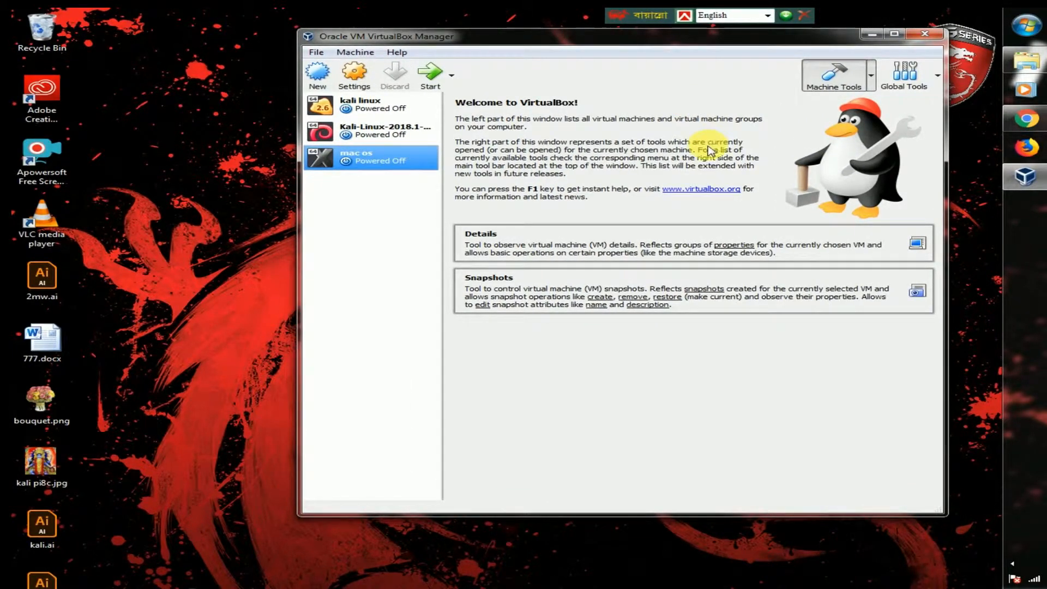
Start a new virtual machine named "ubuntu" with type Linux and version Ubuntu (64-bit).
click(399, 36)
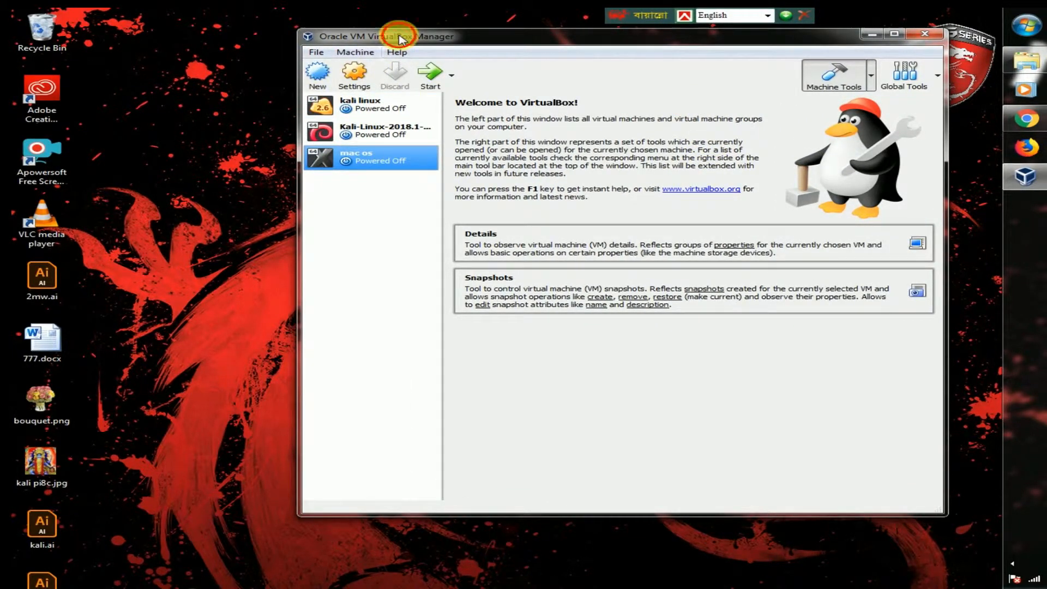
drag(399, 36, 531, 36)
click(450, 74)
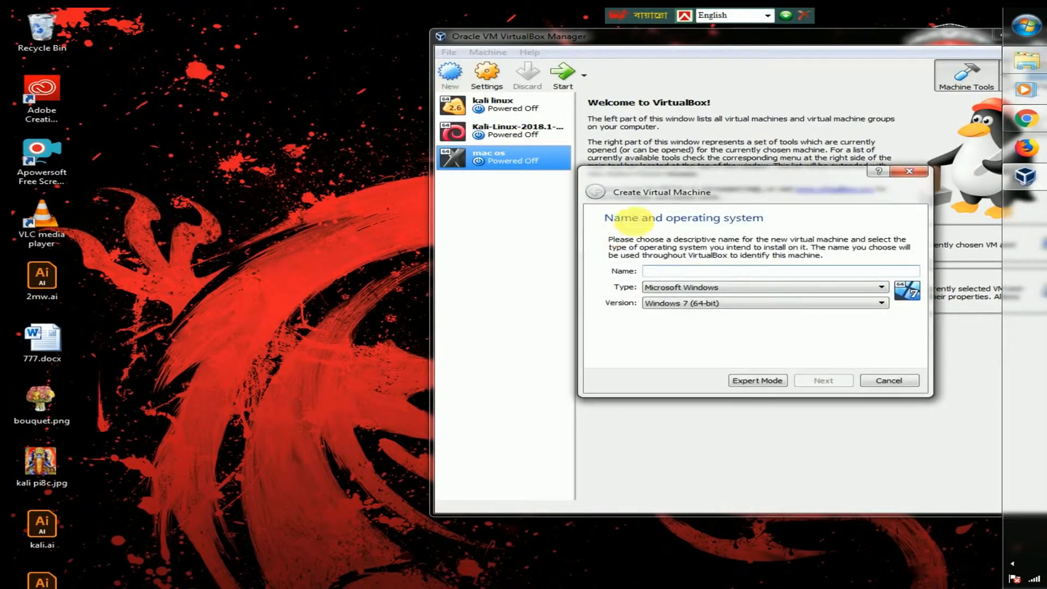
drag(666, 187, 535, 176)
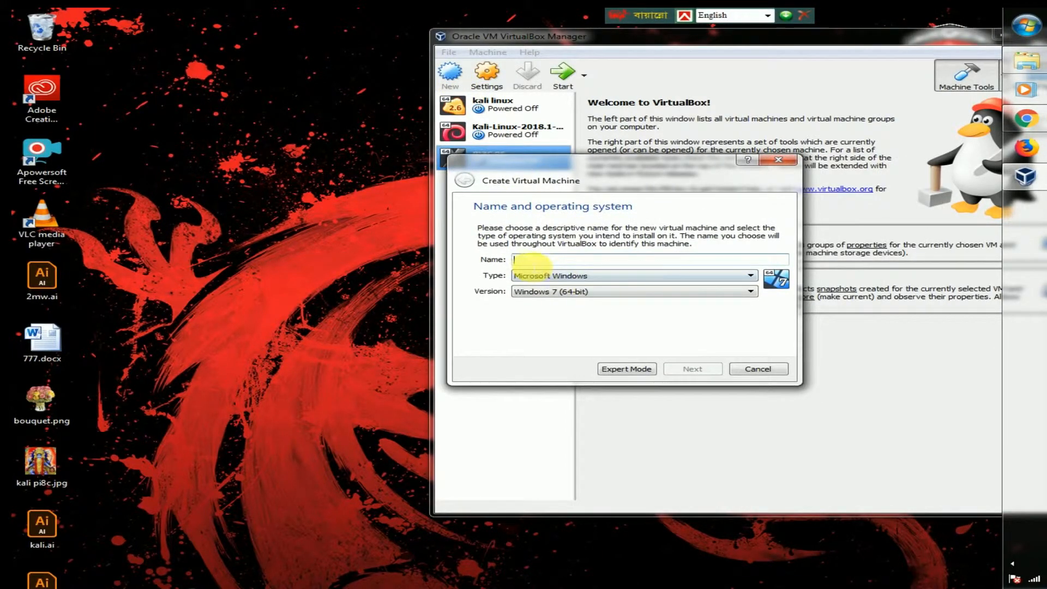
text(U)
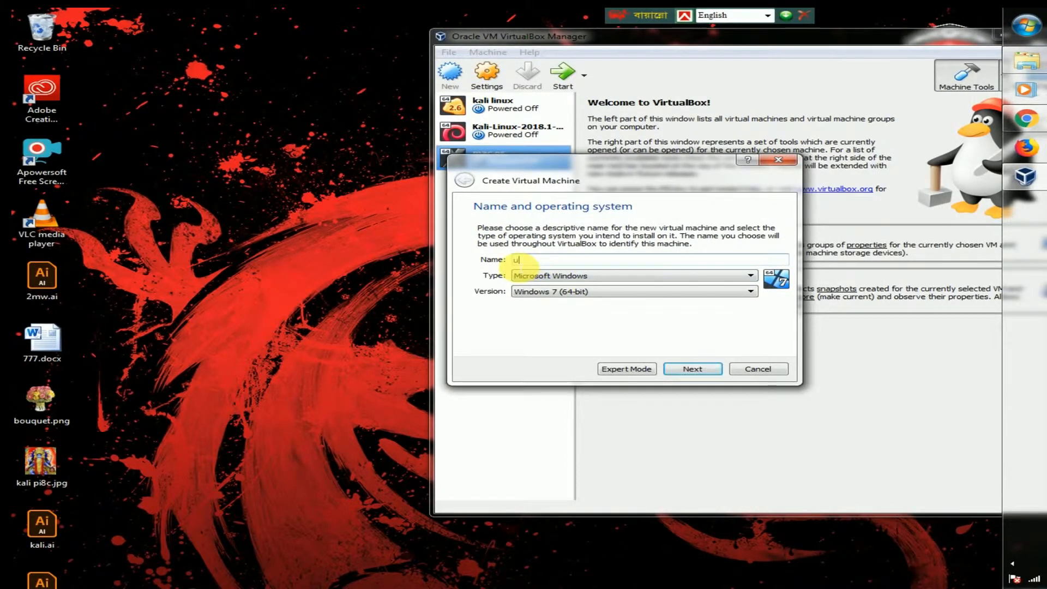
text(buntu)
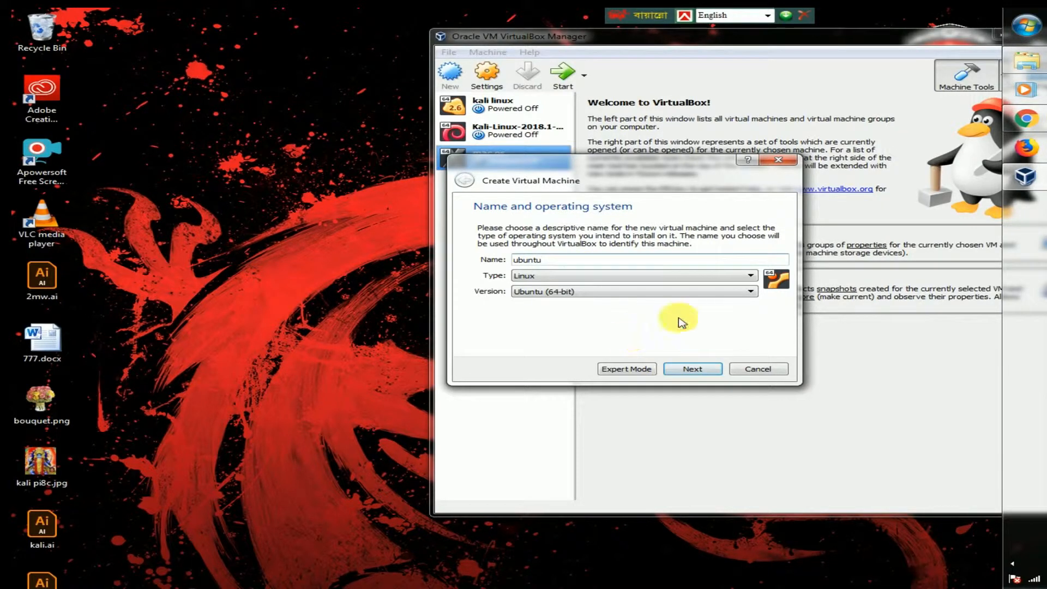
click(693, 370)
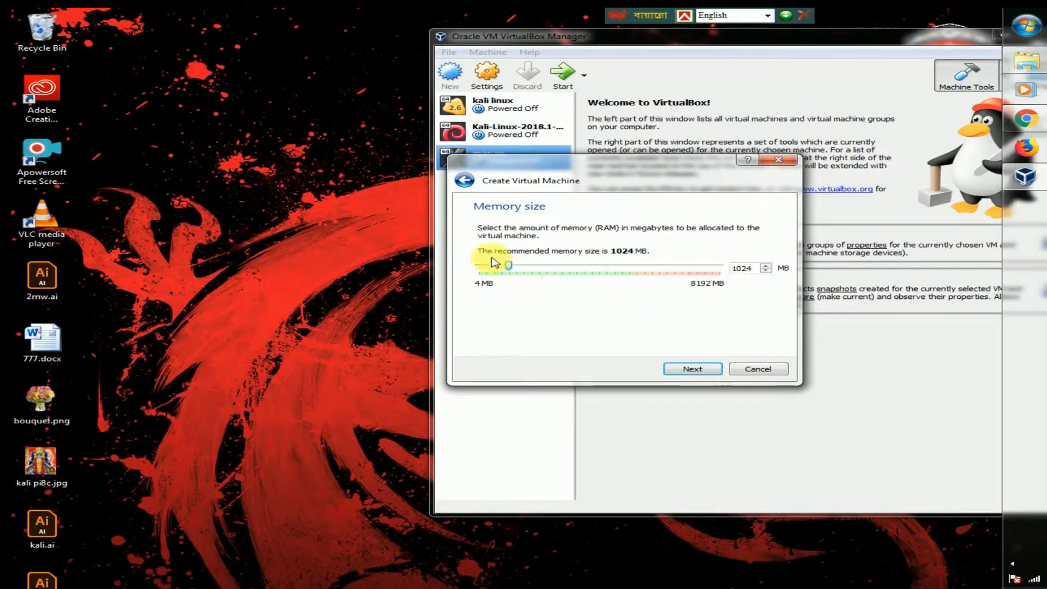
Allocate 2048 MB of memory to the new virtual machine.
drag(510, 265, 544, 275)
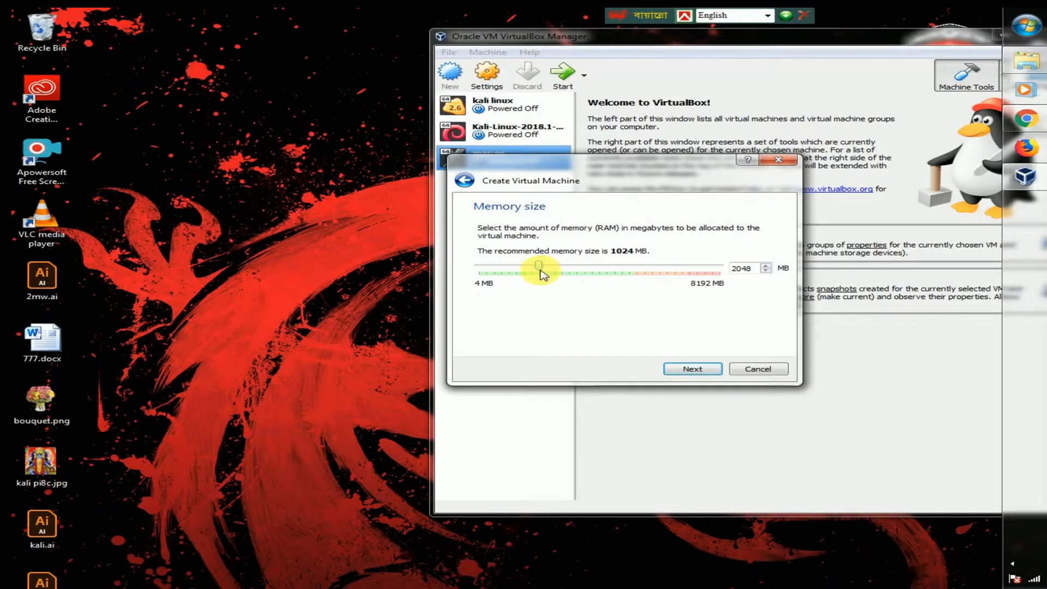
drag(604, 159, 526, 75)
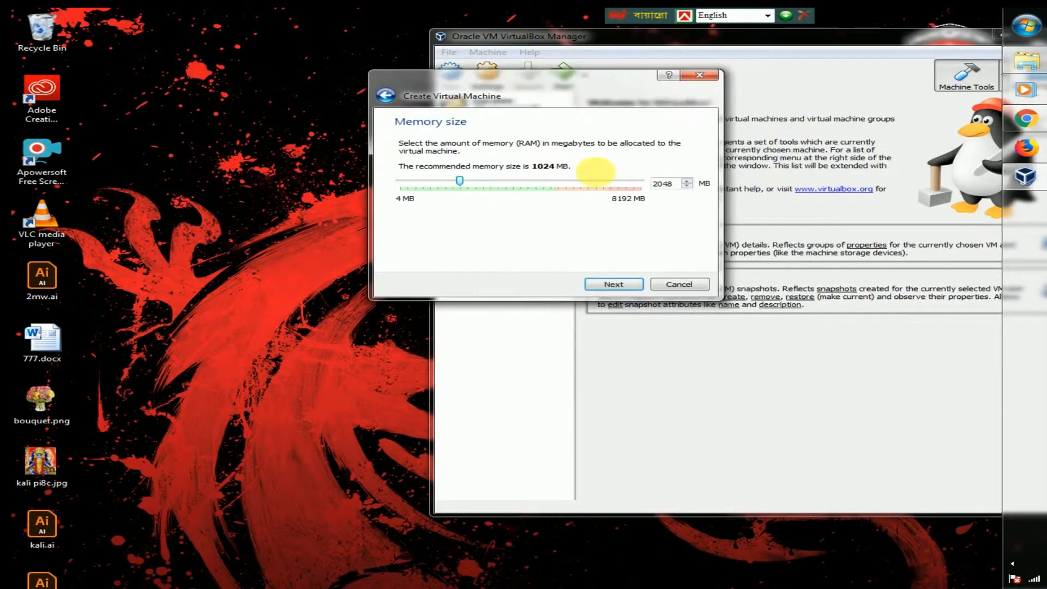
click(590, 286)
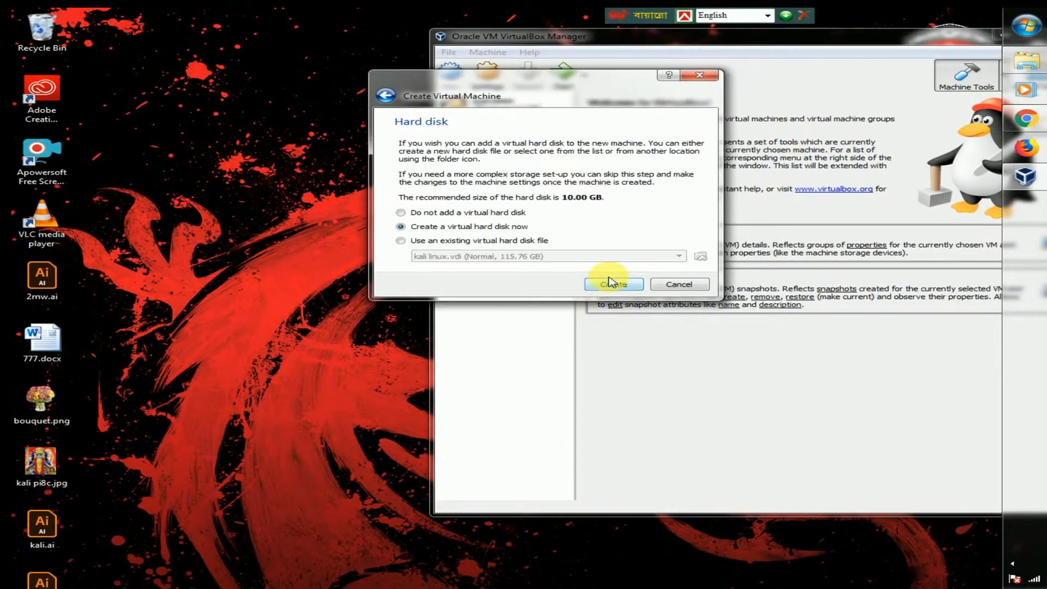
Create a dynamically allocated VDI virtual hard disk of 90.73 GB for the new machine.
click(400, 226)
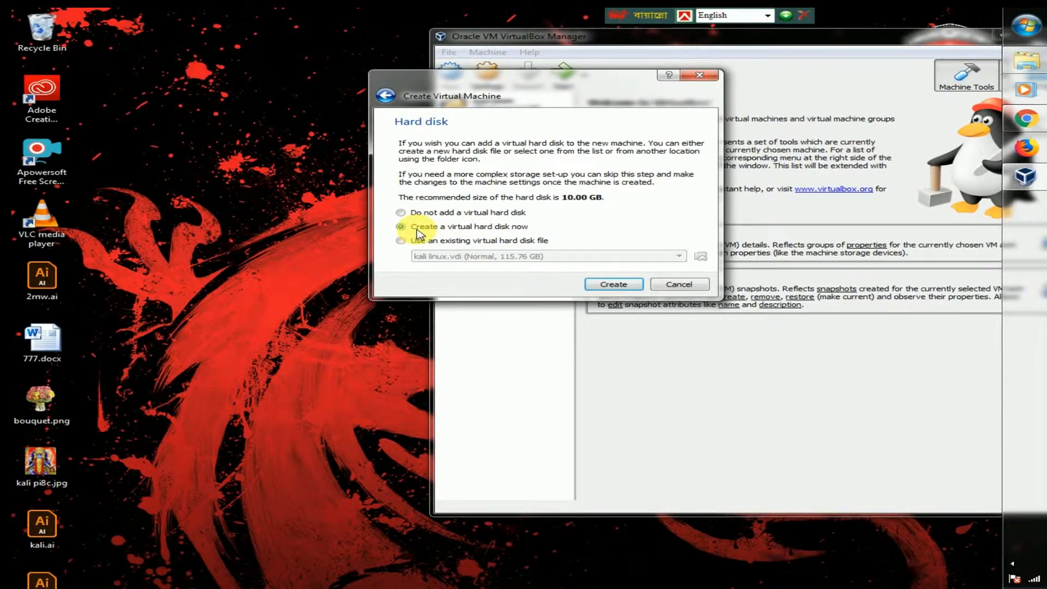
click(612, 283)
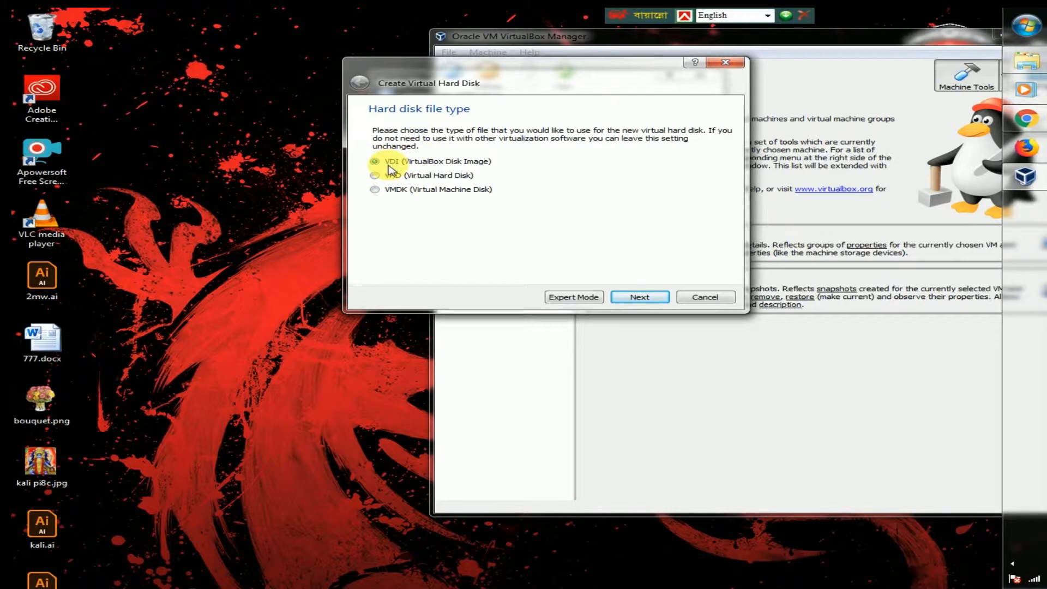
click(639, 298)
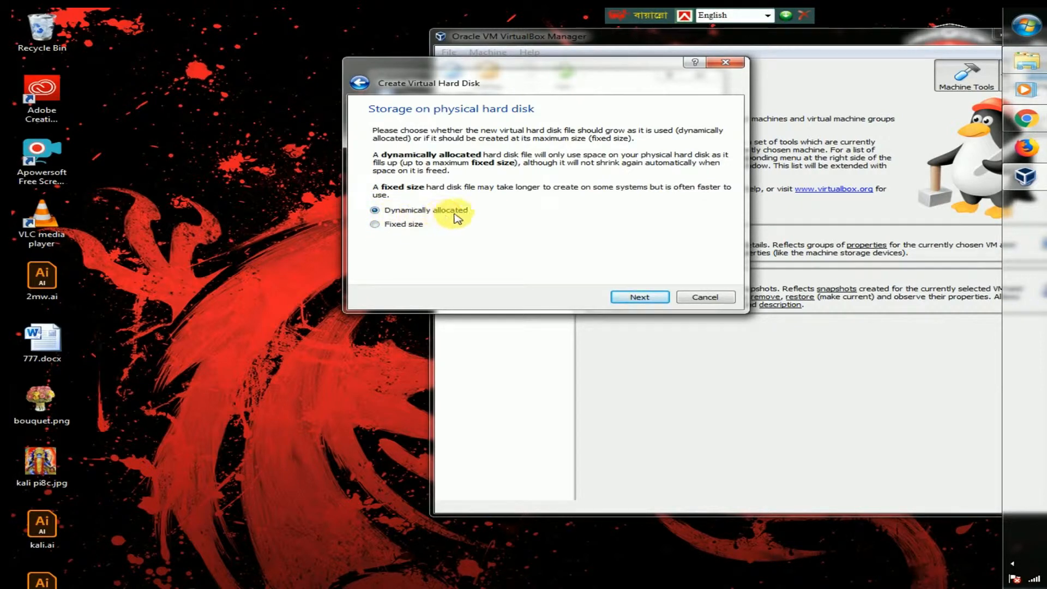
click(638, 297)
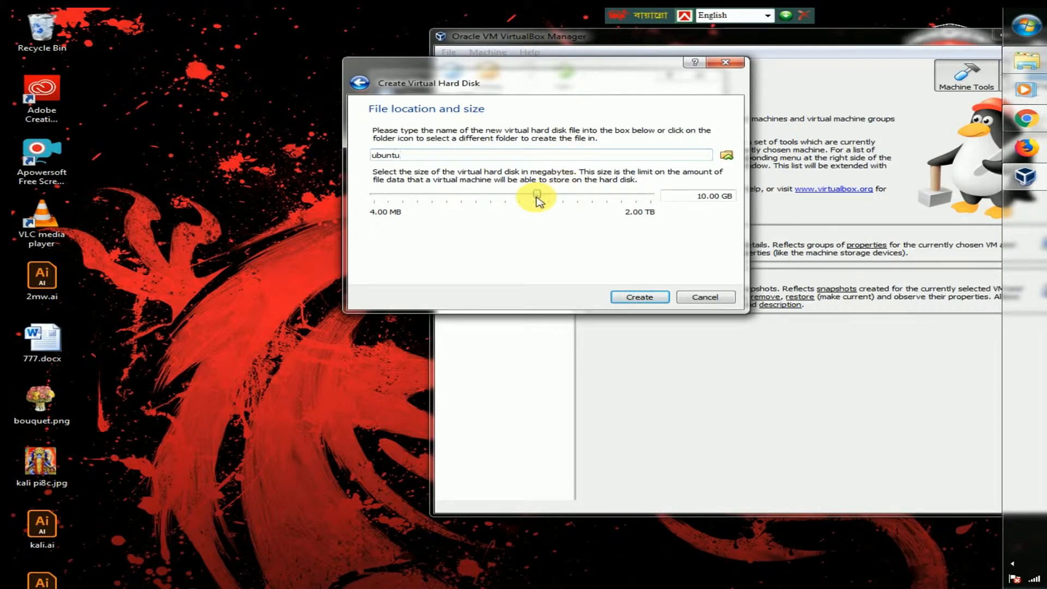
drag(538, 201, 582, 201)
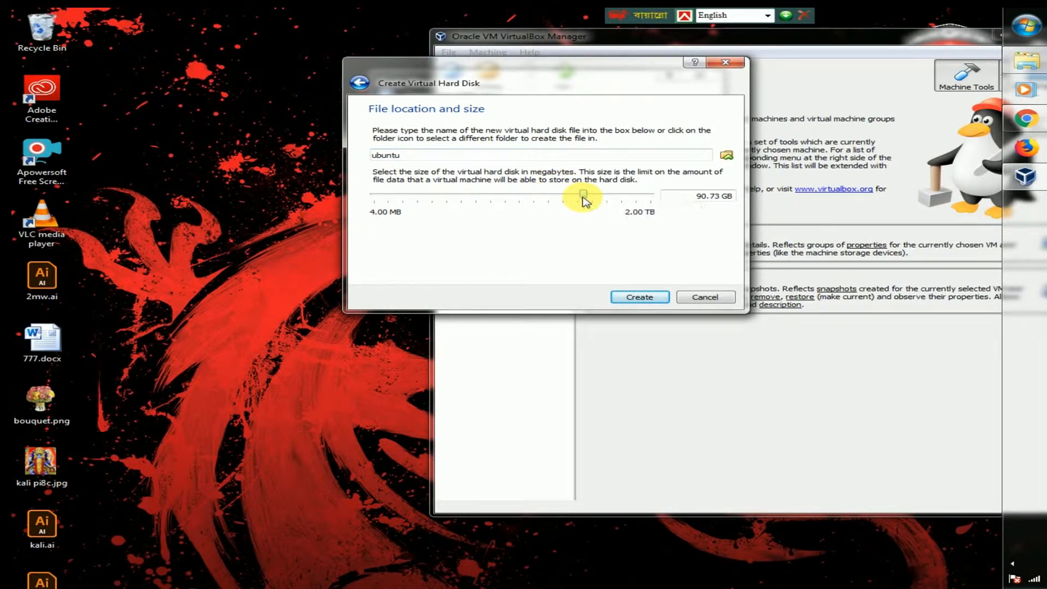
click(642, 297)
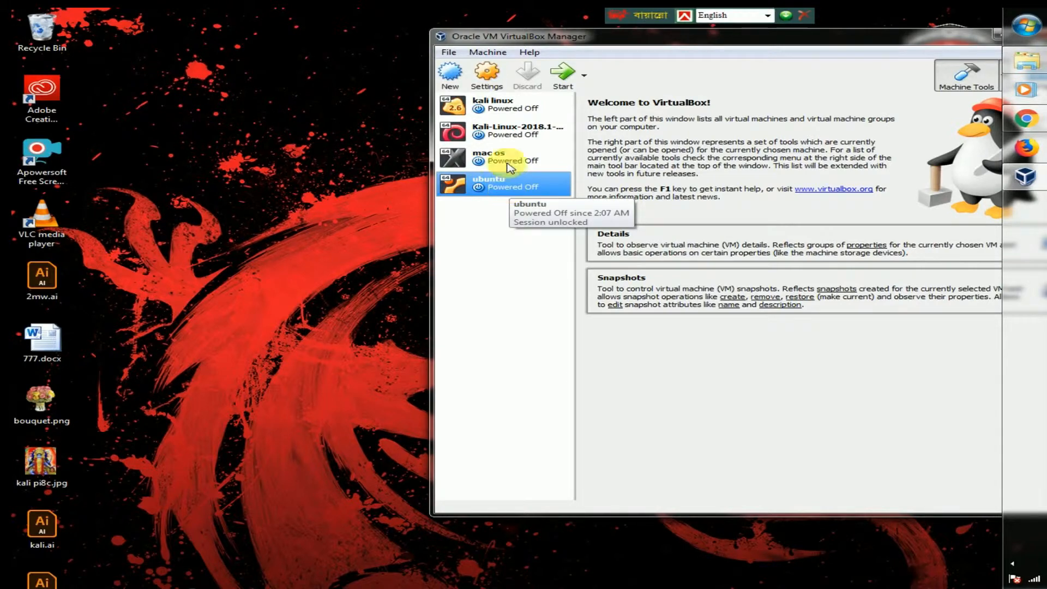
Review the ubuntu machine's System settings, and set its display to 118 MB video memory with 3D and 2D video acceleration enabled.
click(487, 72)
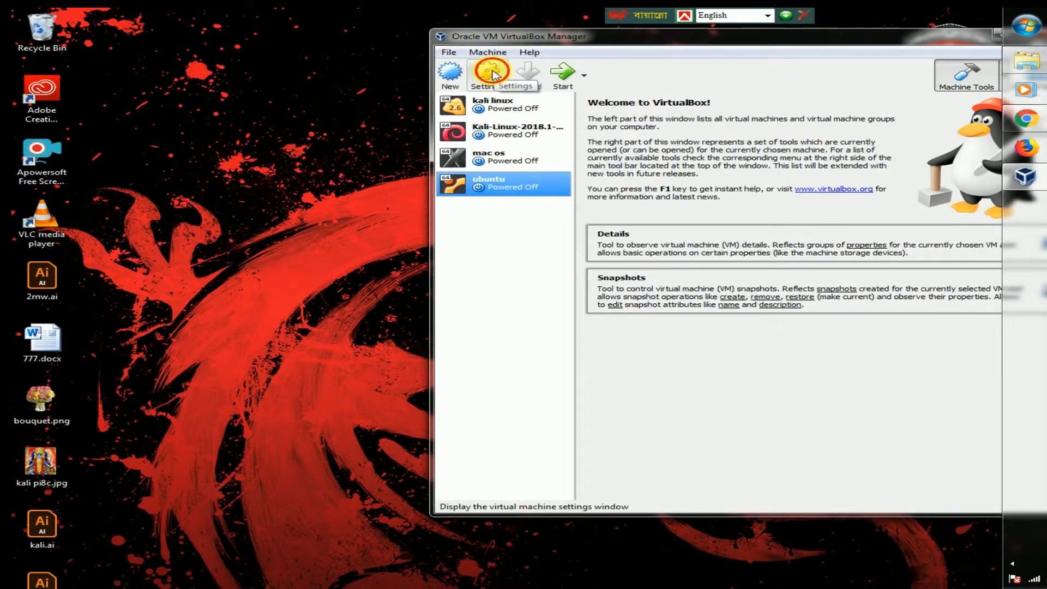
drag(564, 133, 458, 71)
click(416, 117)
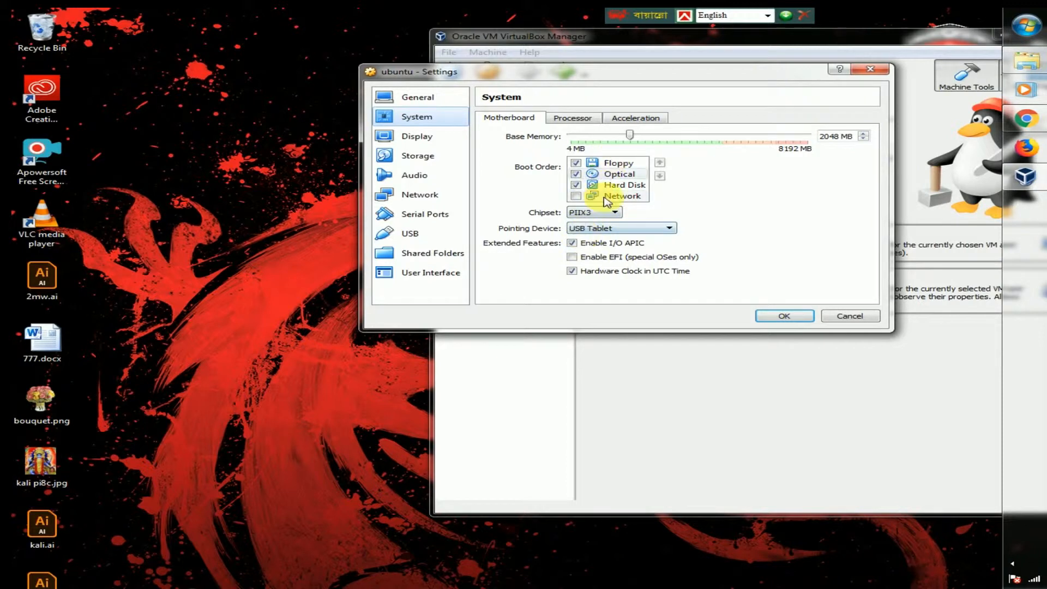
click(572, 118)
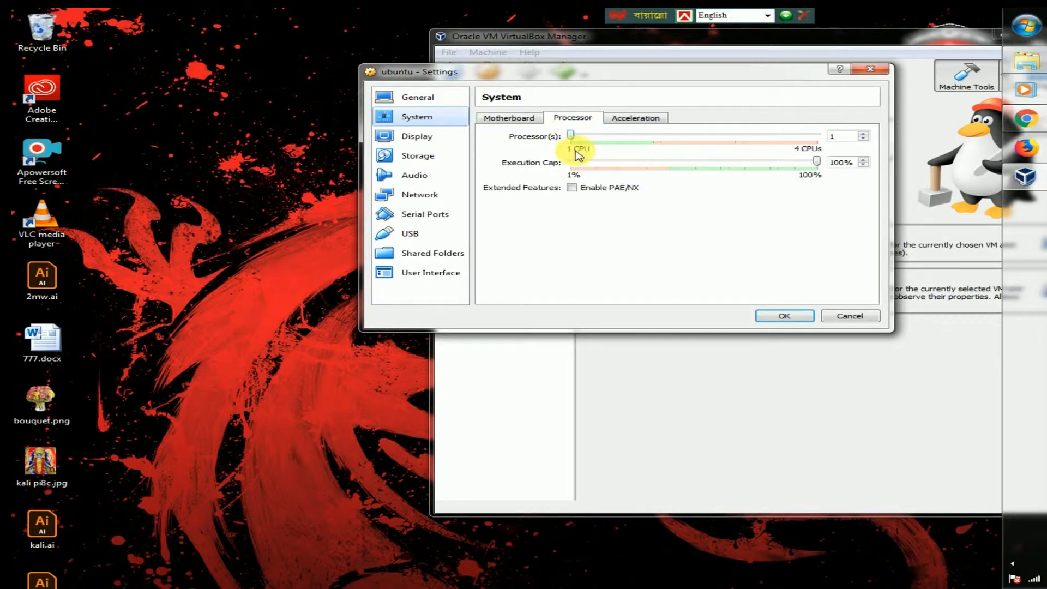
click(642, 117)
click(417, 135)
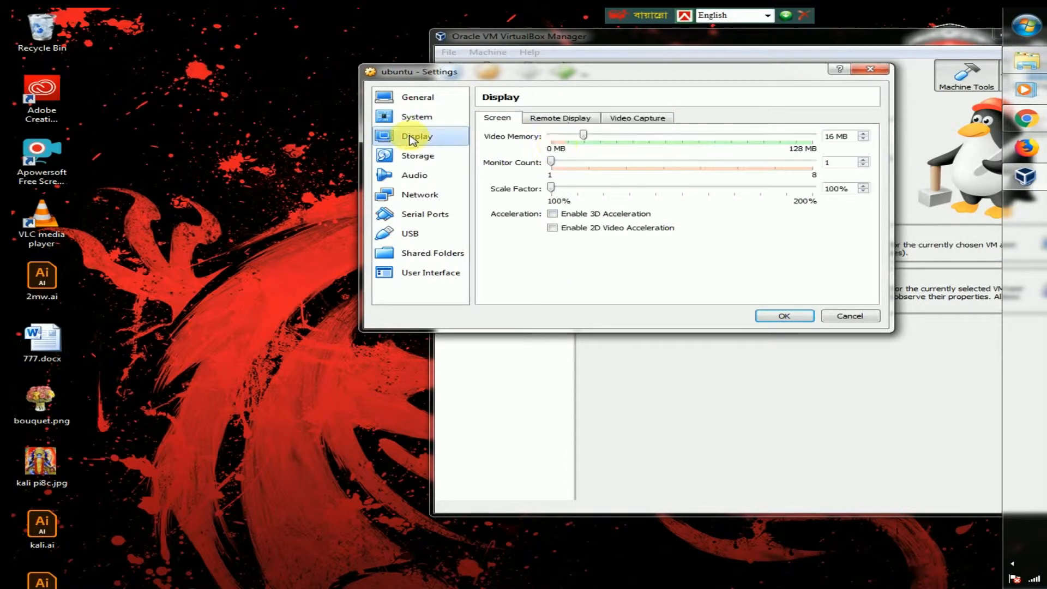
drag(587, 137, 791, 136)
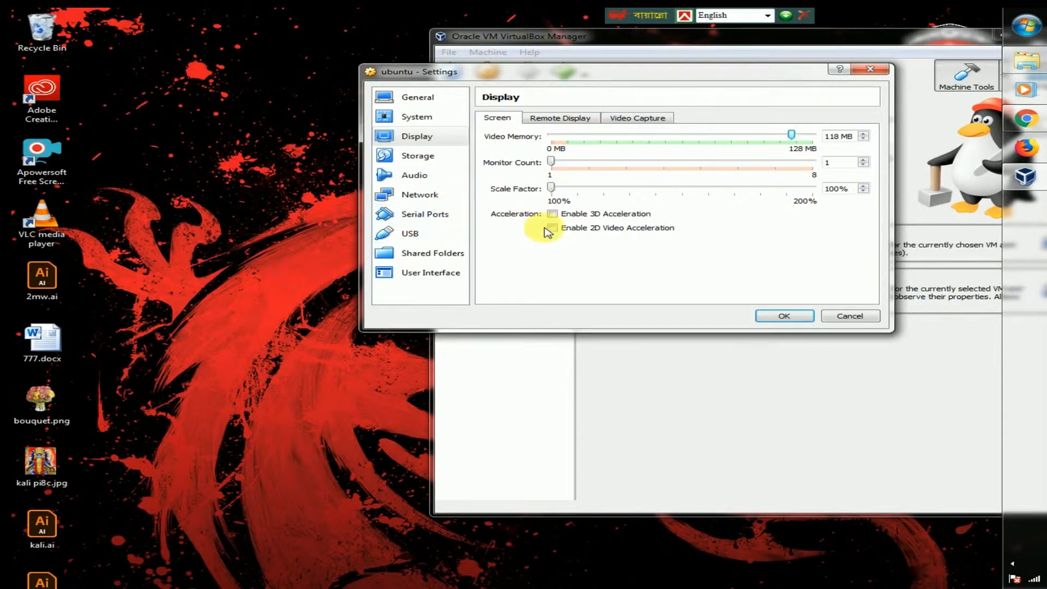
click(553, 214)
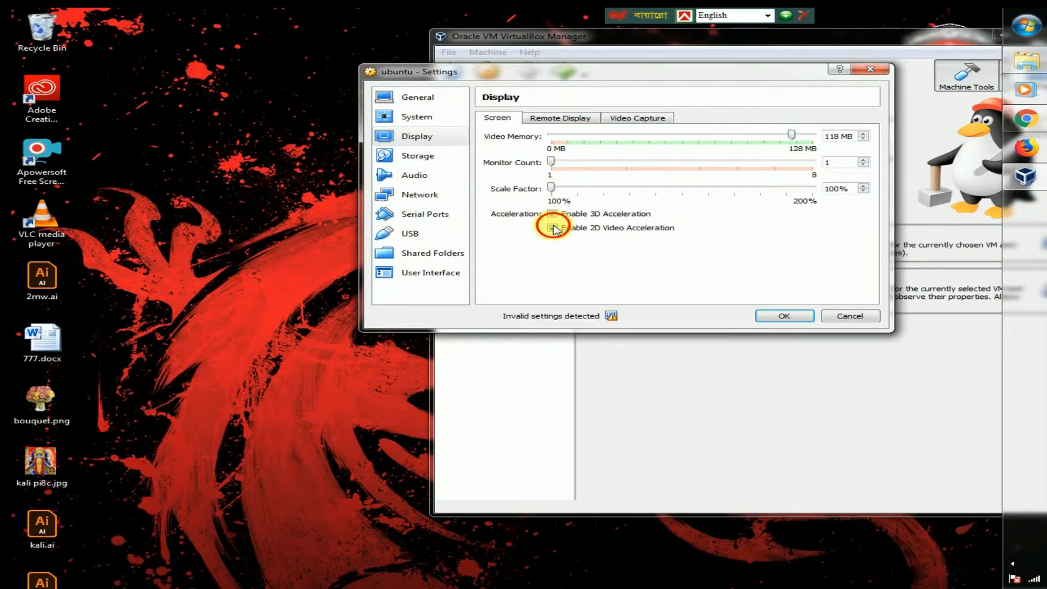
click(553, 228)
Load ubuntu-16-04-desktop-amd64.iso from the "vertual box" folder into the empty IDE optical drive and save the machine's settings.
click(436, 158)
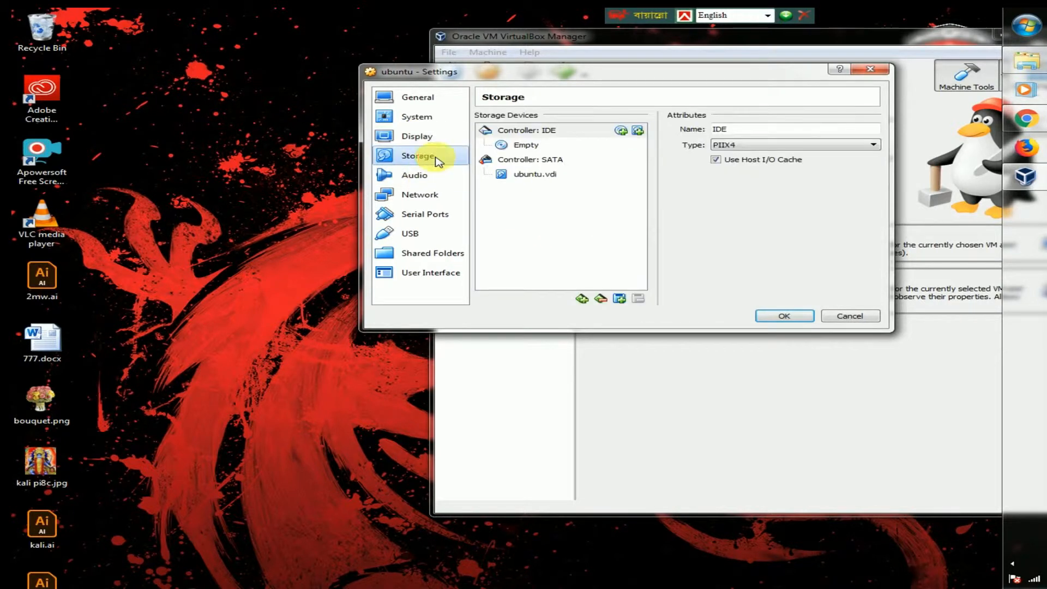
click(525, 146)
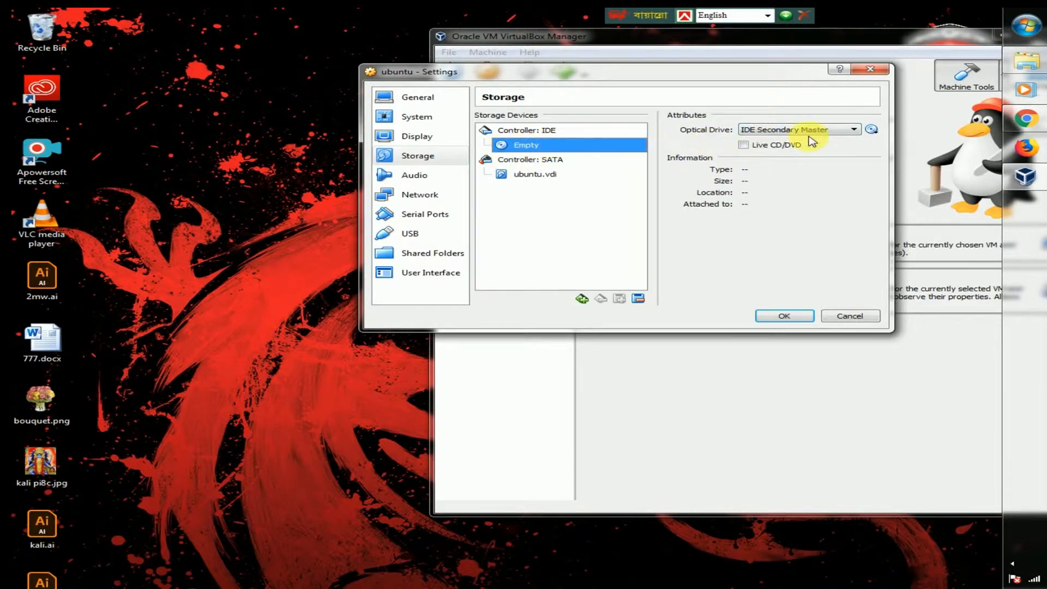
click(871, 130)
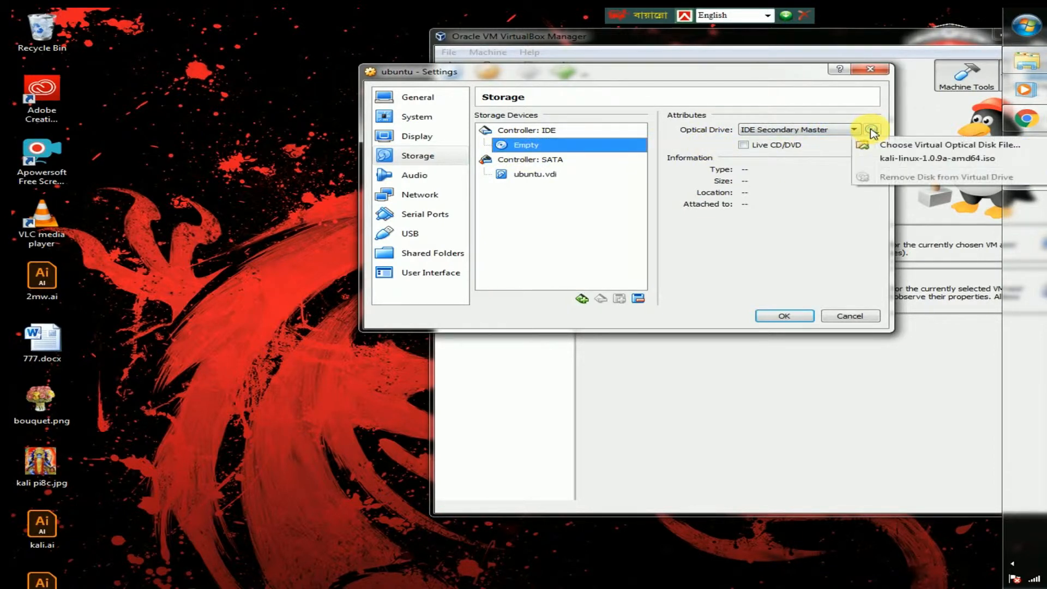
click(889, 146)
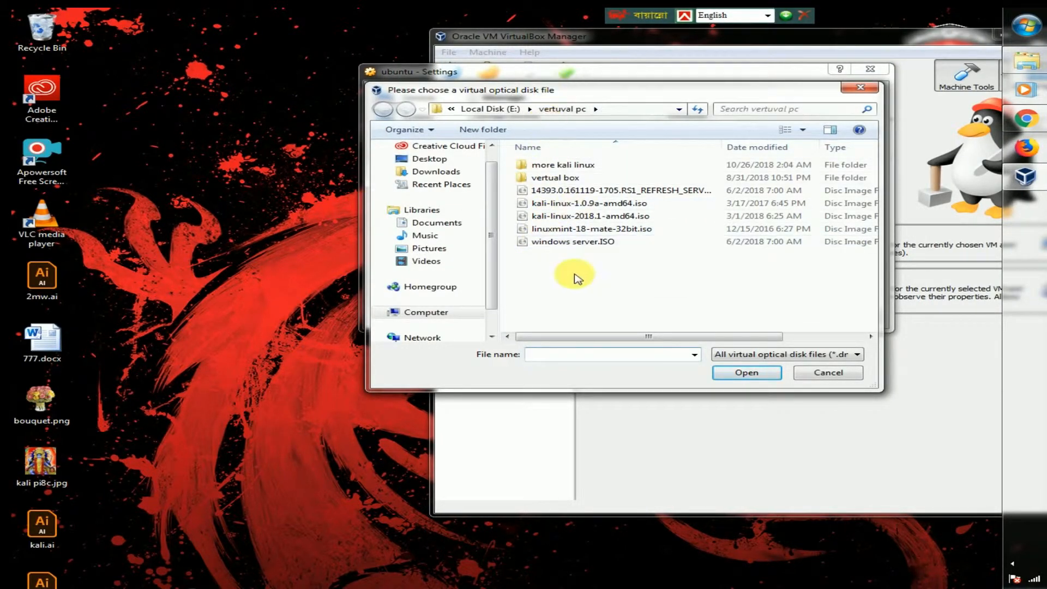
double_click(559, 176)
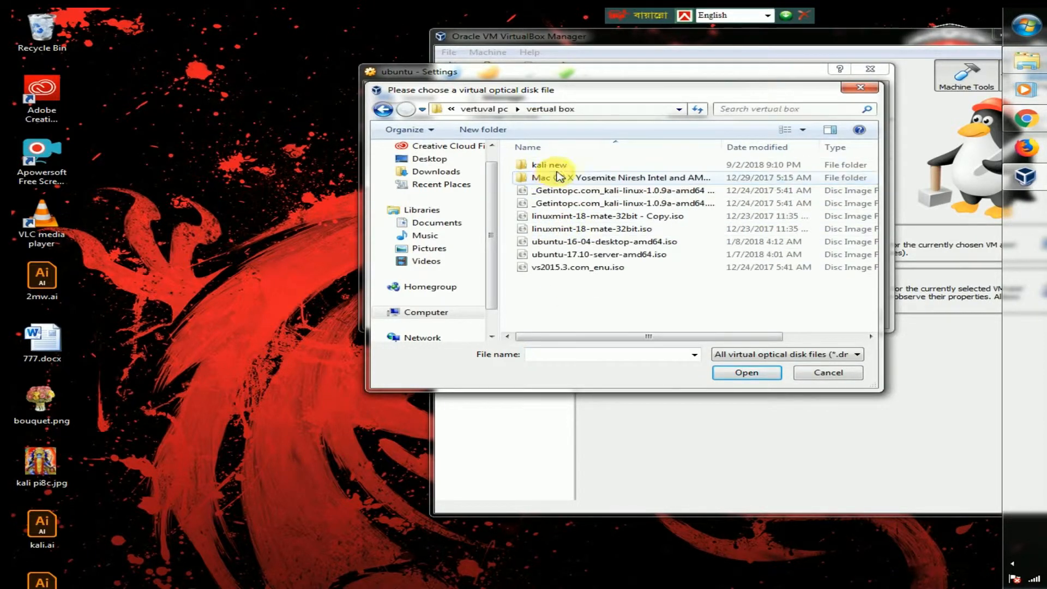
click(550, 255)
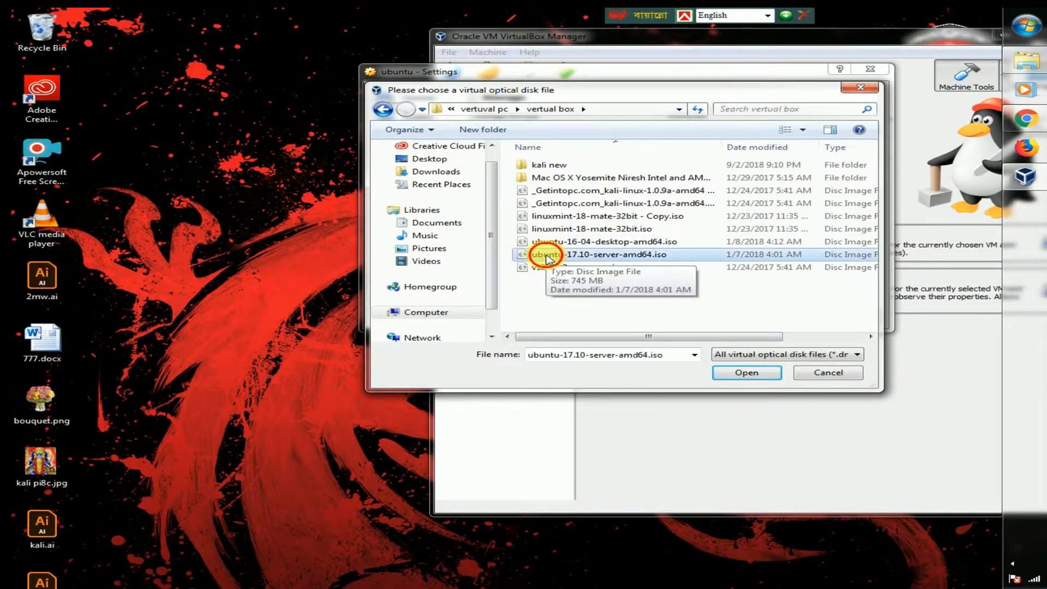
click(552, 242)
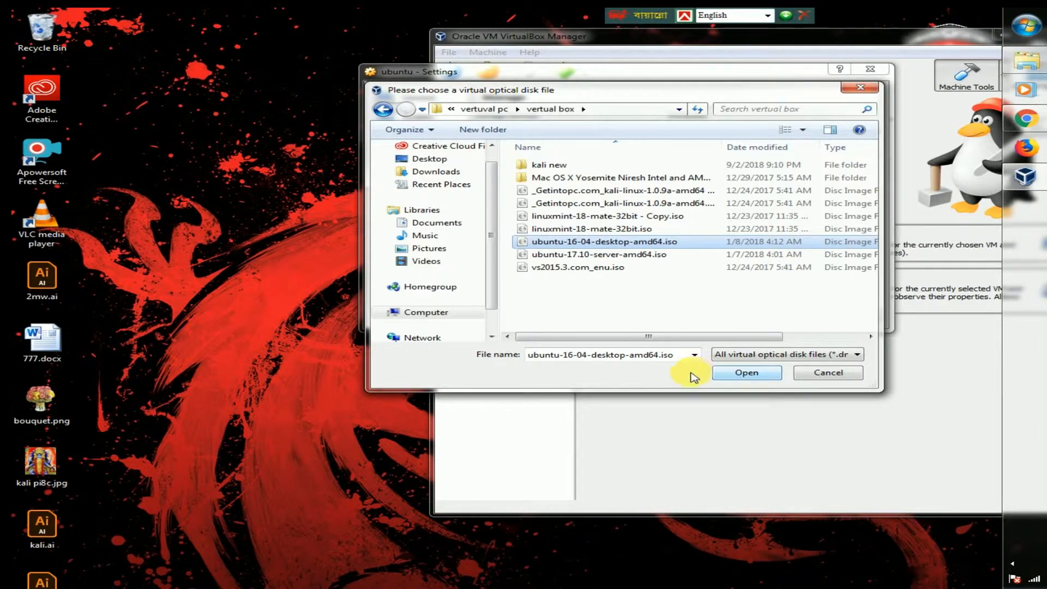
click(748, 375)
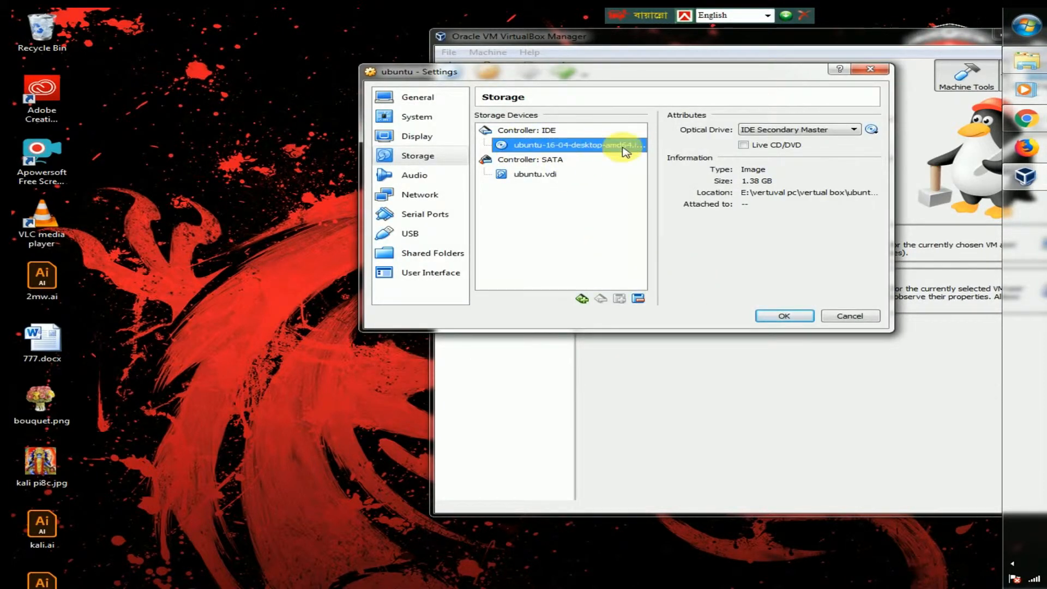
click(785, 316)
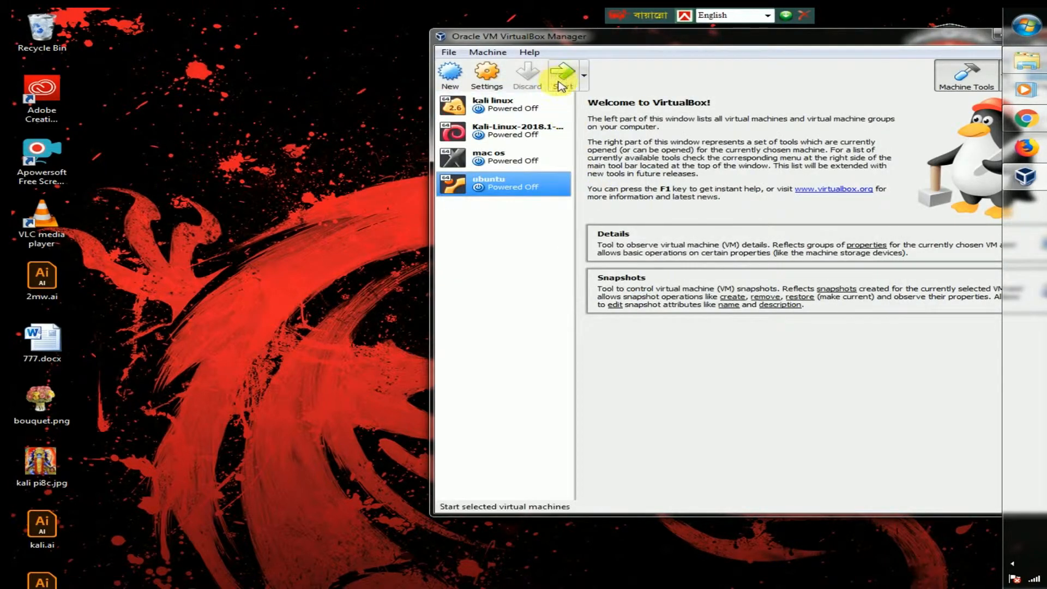
Start the ubuntu virtual machine in a maximized window and dismiss the keyboard capture and mouse integration notices.
click(558, 80)
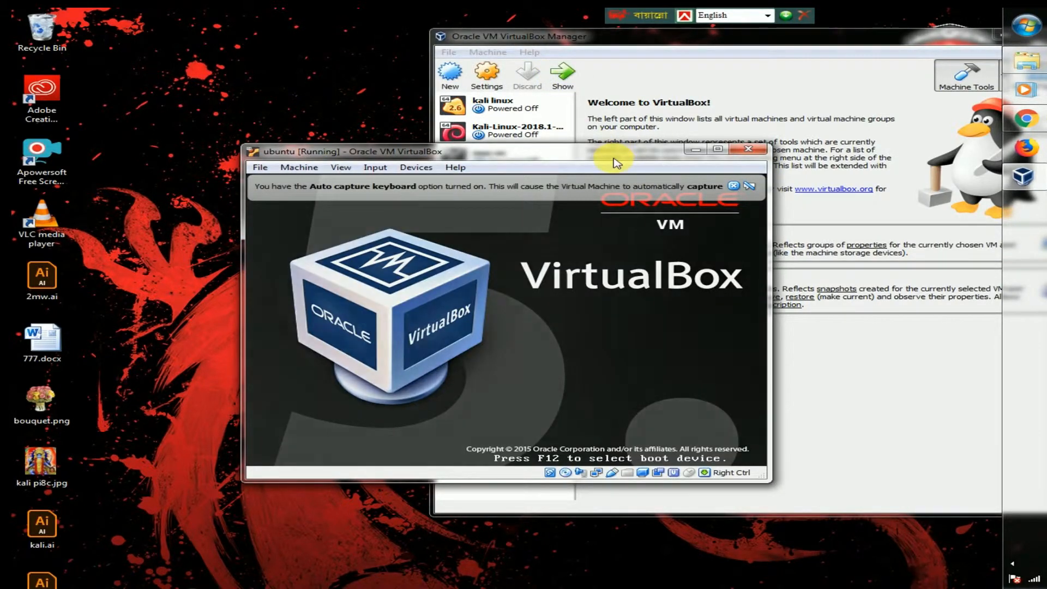
click(733, 186)
click(715, 150)
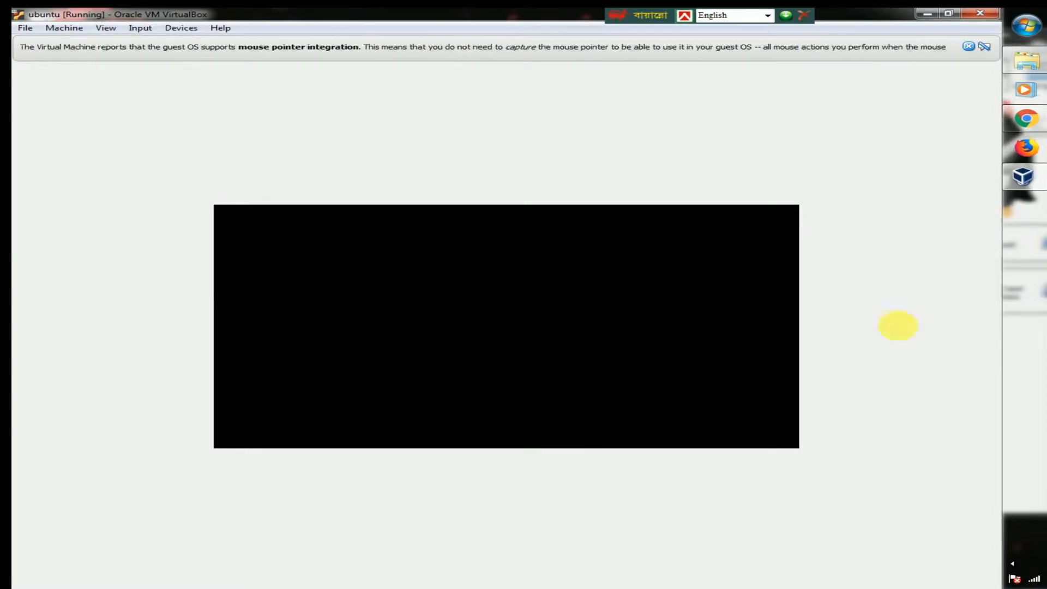
click(969, 46)
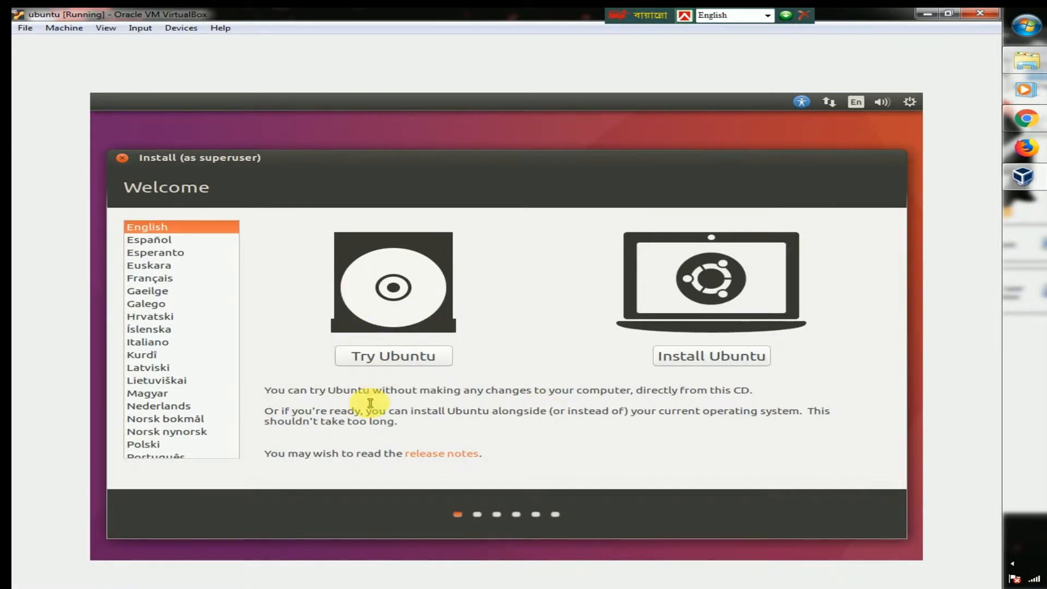
Try Ubuntu without installing it and open LibreOffice Writer in the live desktop.
click(398, 362)
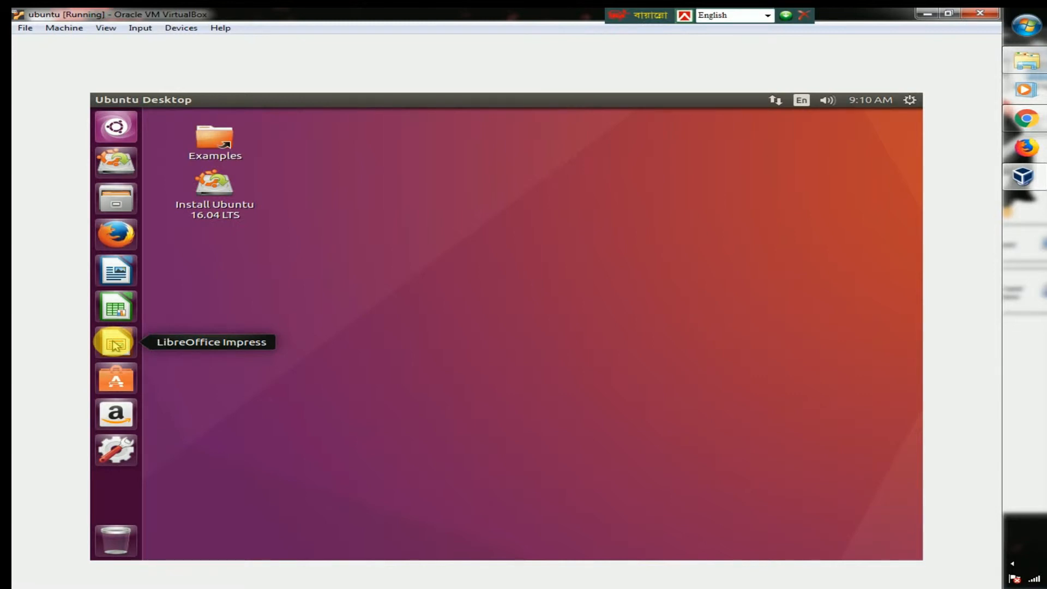
click(115, 268)
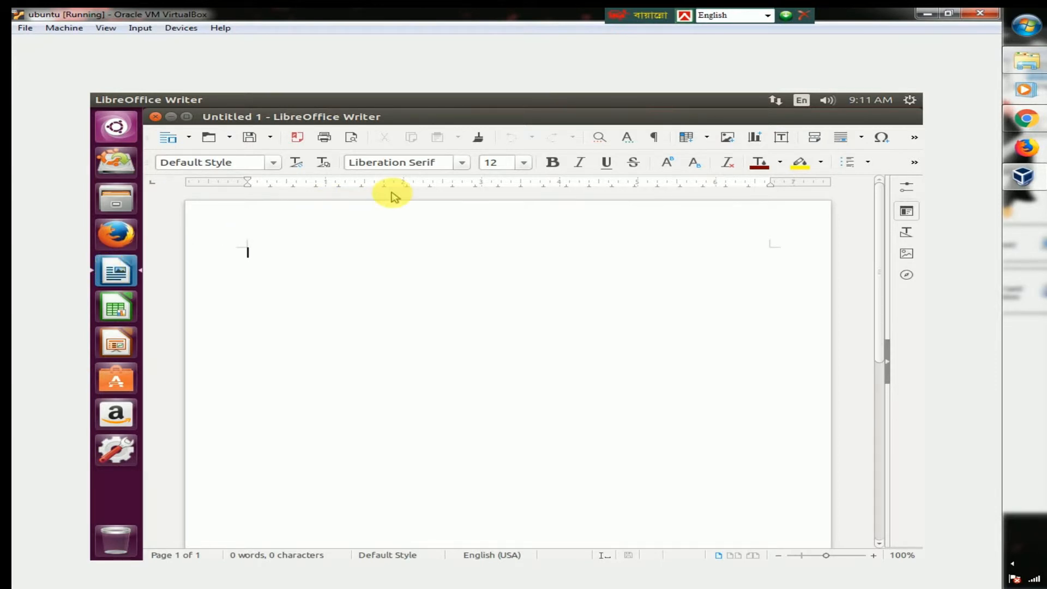
Close the untitled LibreOffice Writer document, then look over Ubuntu's System Settings and close them.
click(155, 115)
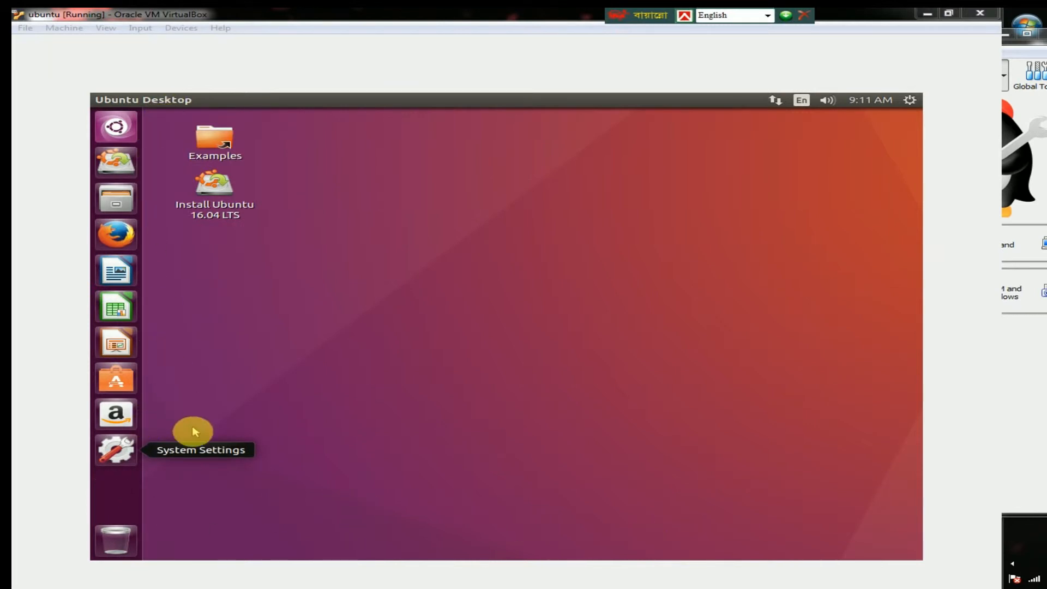
click(105, 457)
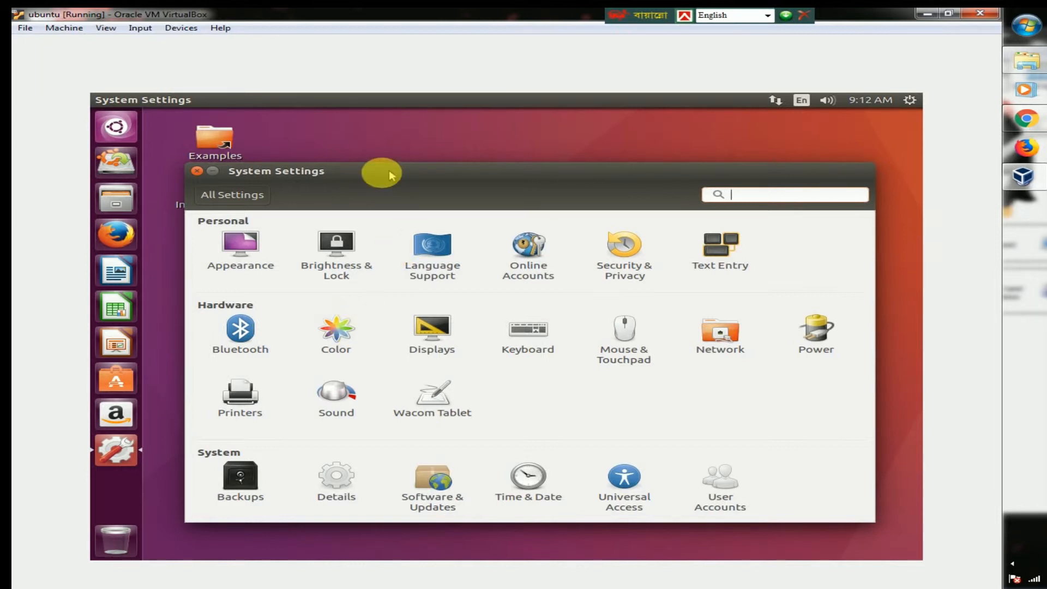
click(198, 173)
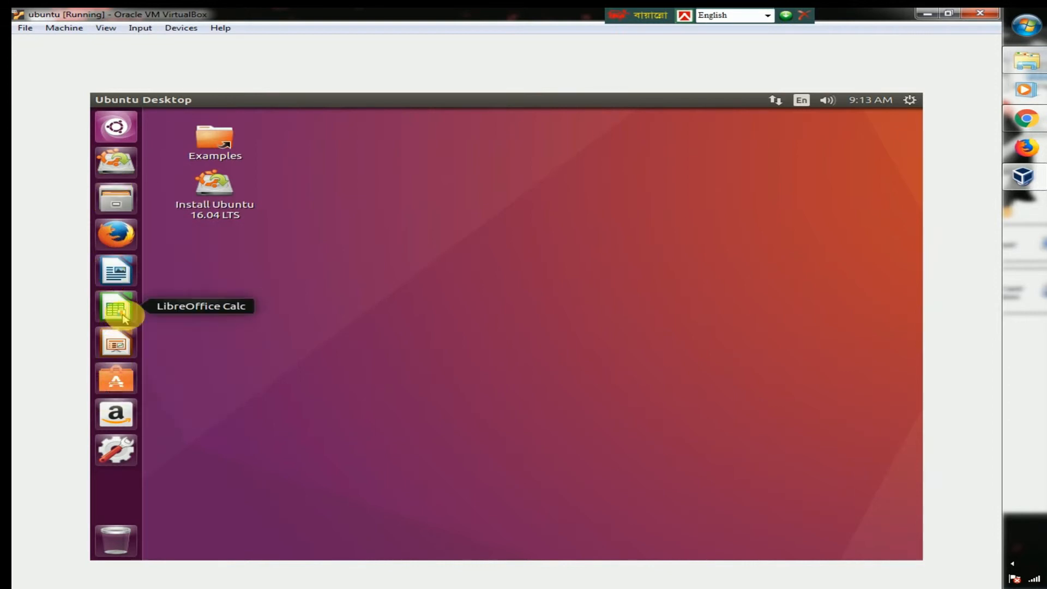
Browse the Ubuntu Dash's applications, files and folders, music and photos views, and return to the desktop.
click(127, 126)
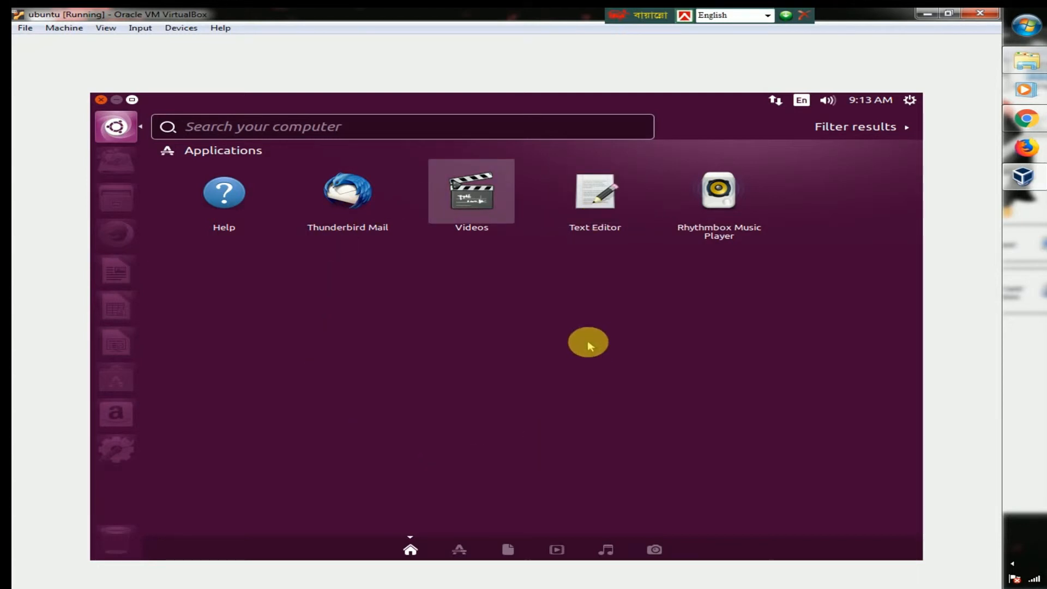
click(458, 552)
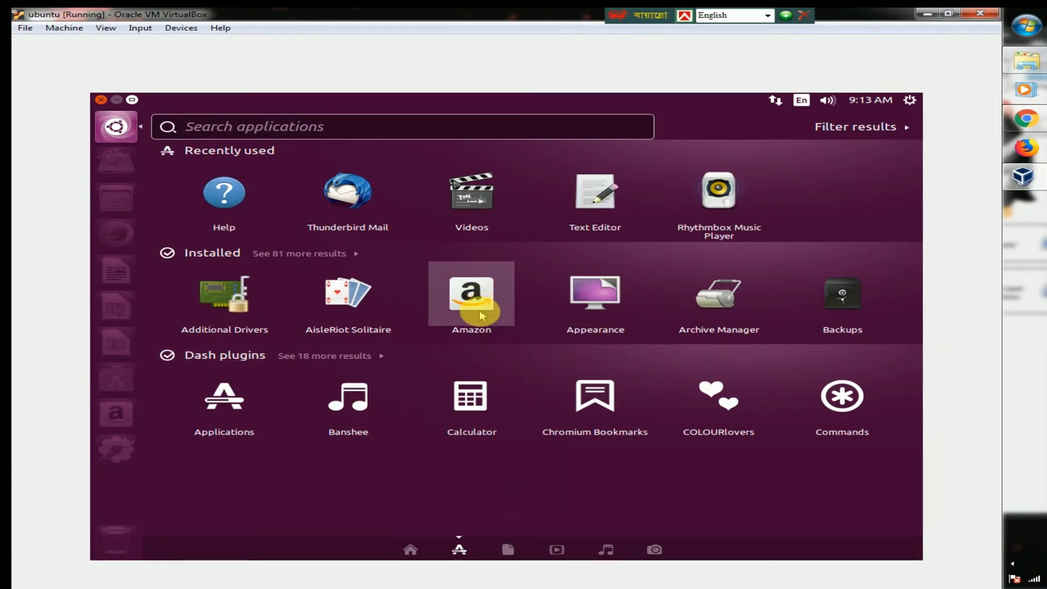
click(508, 549)
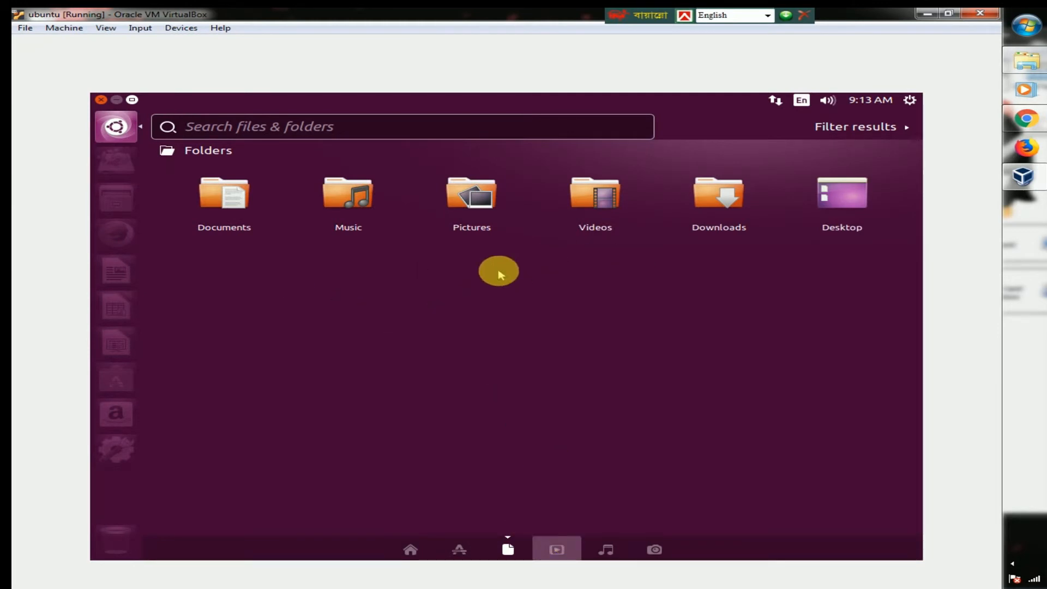
click(610, 550)
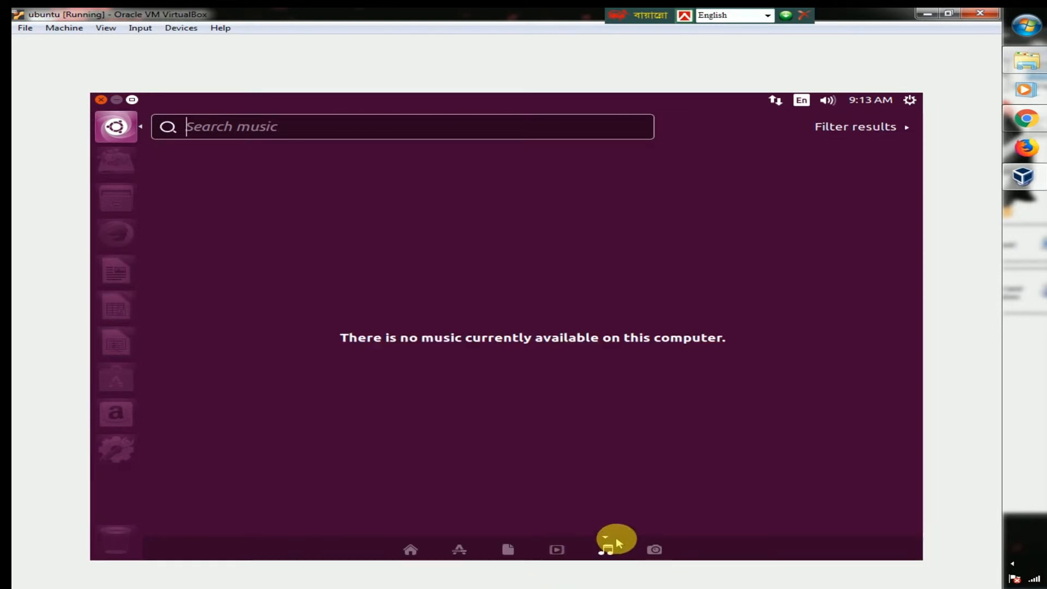
click(664, 551)
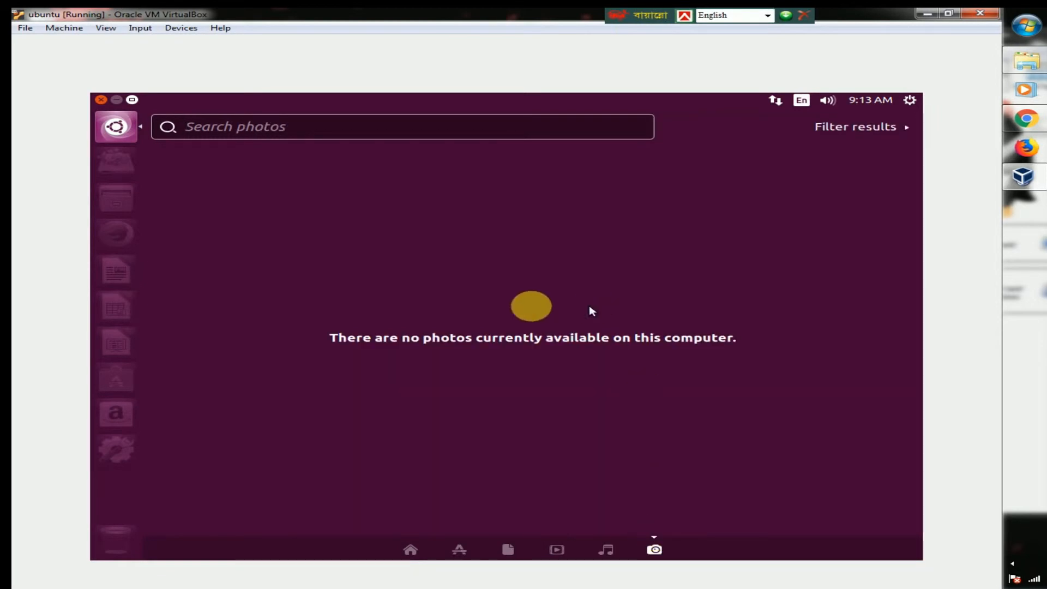
click(115, 127)
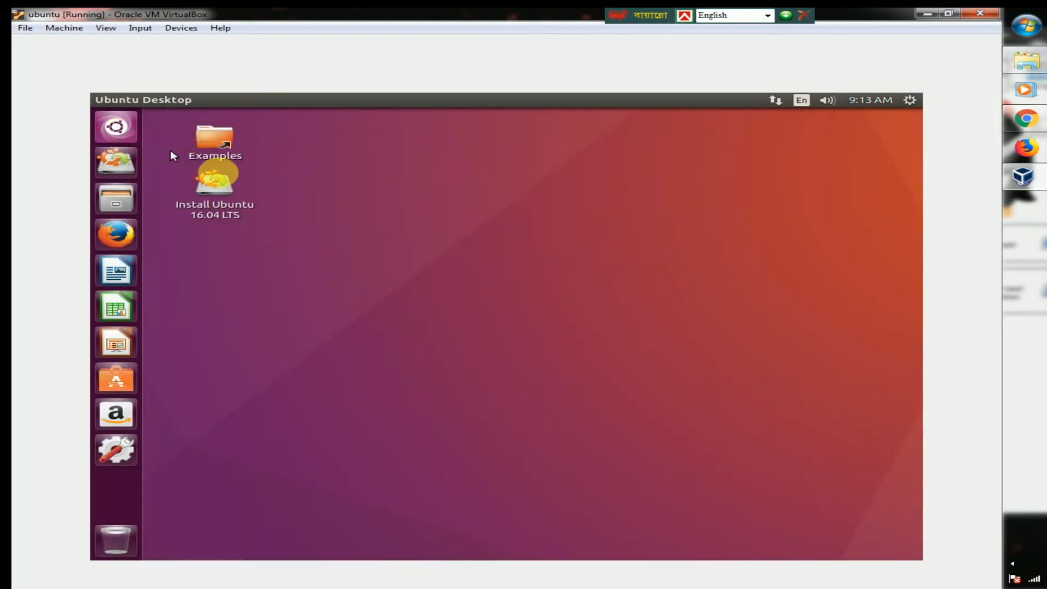